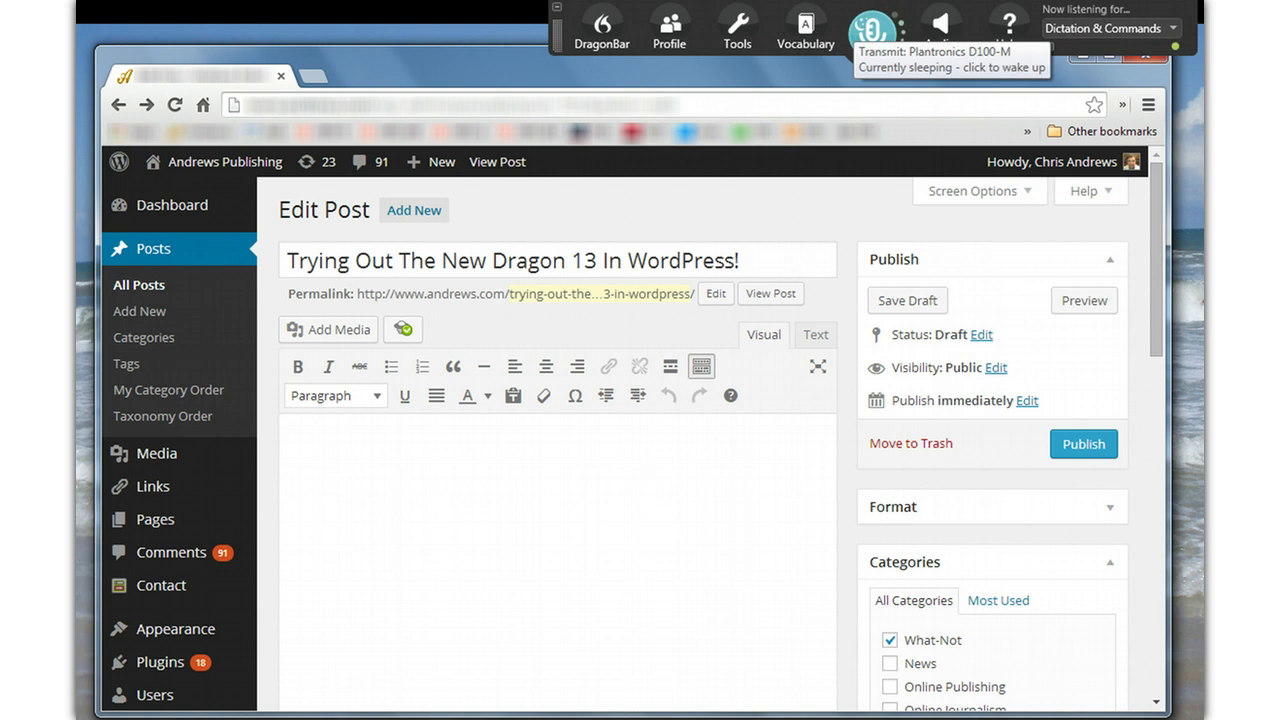
- Open the Vocabulary menu on the Dragon NaturallySpeaking 13 DragonBar
click(806, 28)
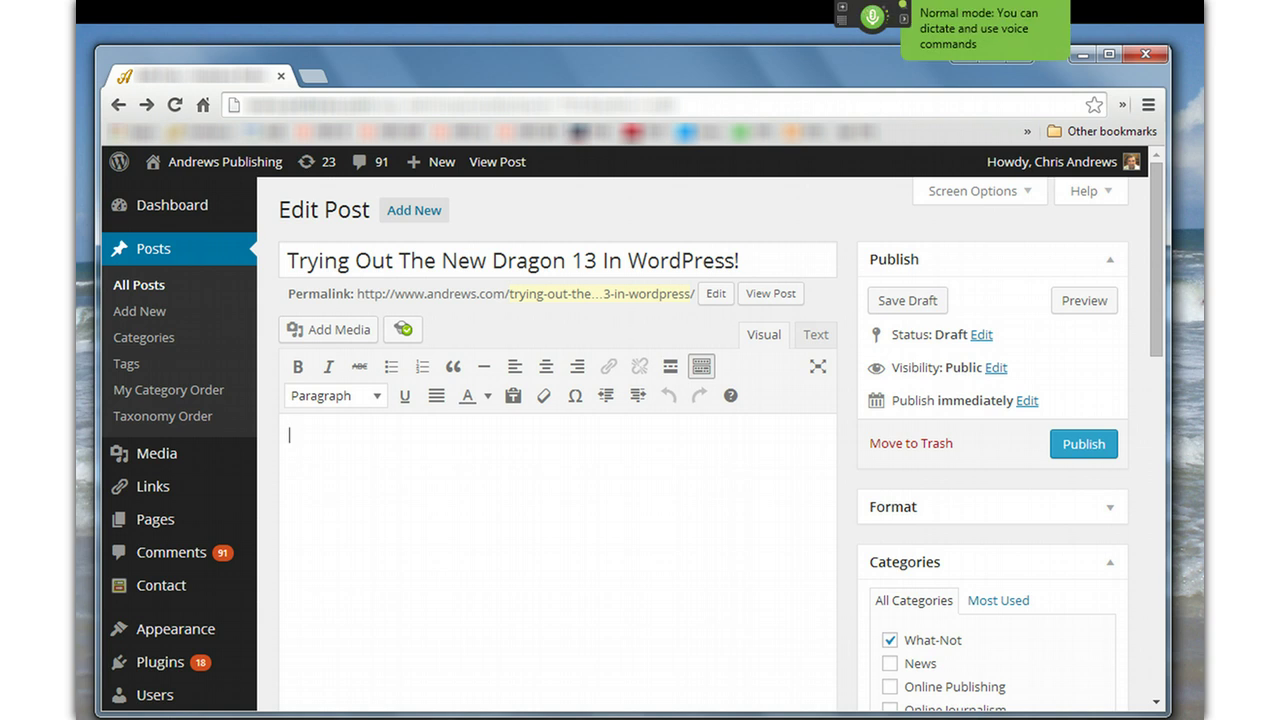
- Dictate 'This is the brand-new Dragon NaturallySpeaking 13 in WordPress.' and a paragraph comparing it to Dragon 12
text(This is the brand-new)
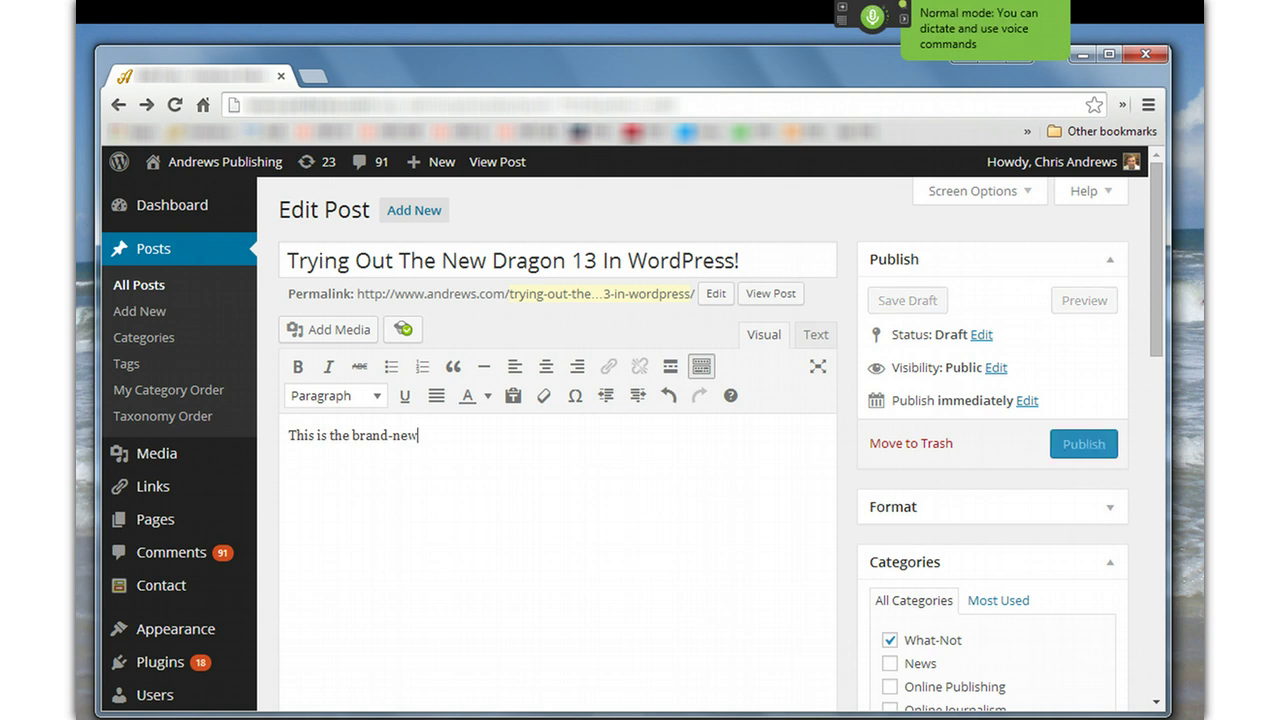
text( Dragon NaturallySpeaking 13)
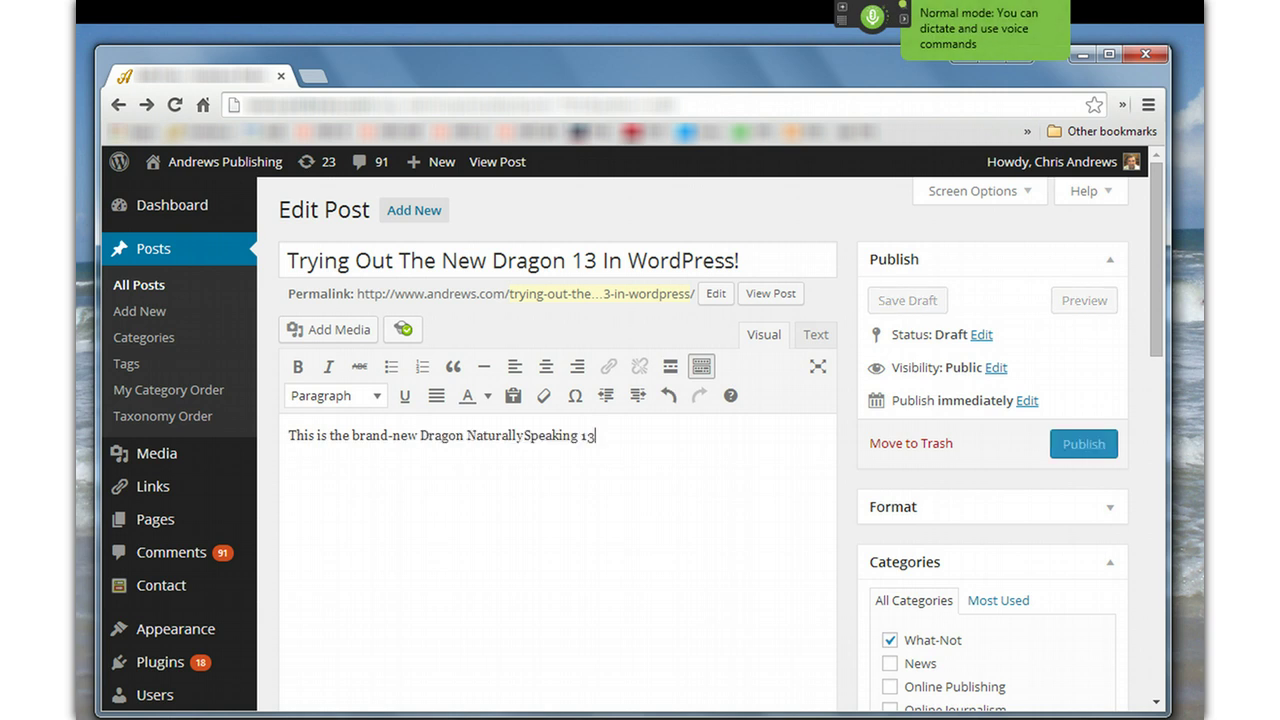
text( in WordPress.)
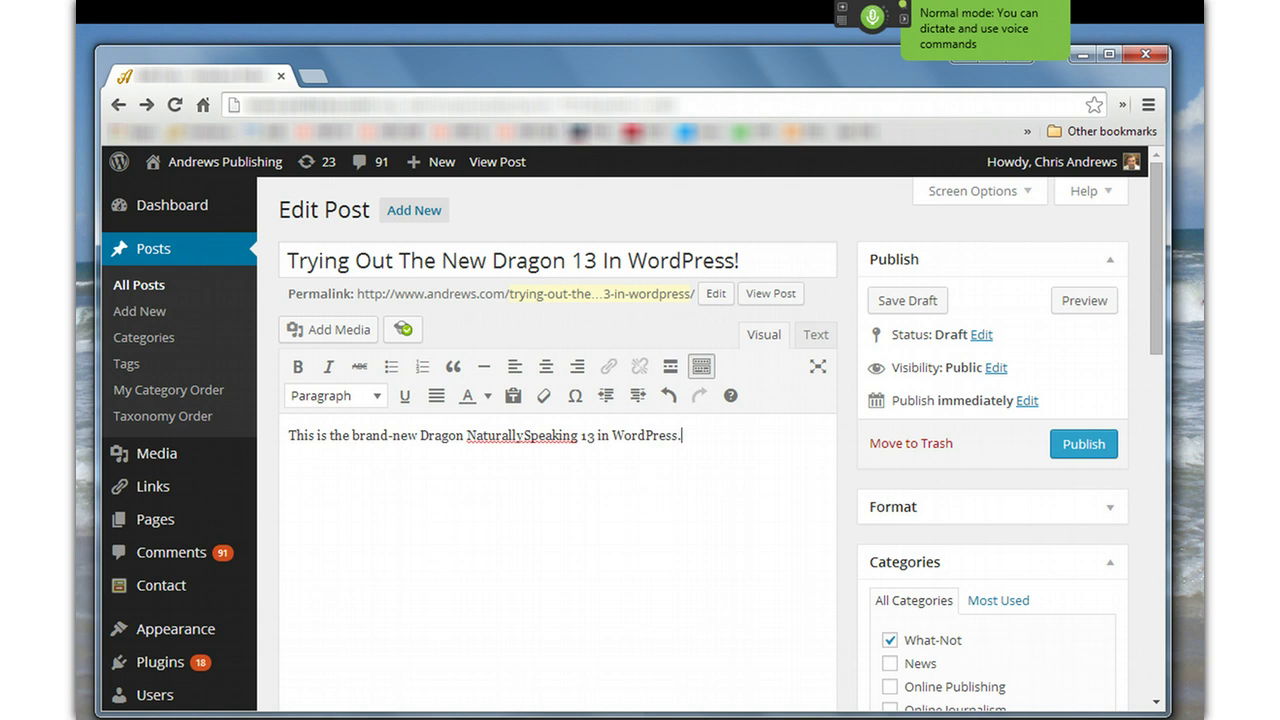
key(Return)
text(Overall,)
text( I find that Dragon)
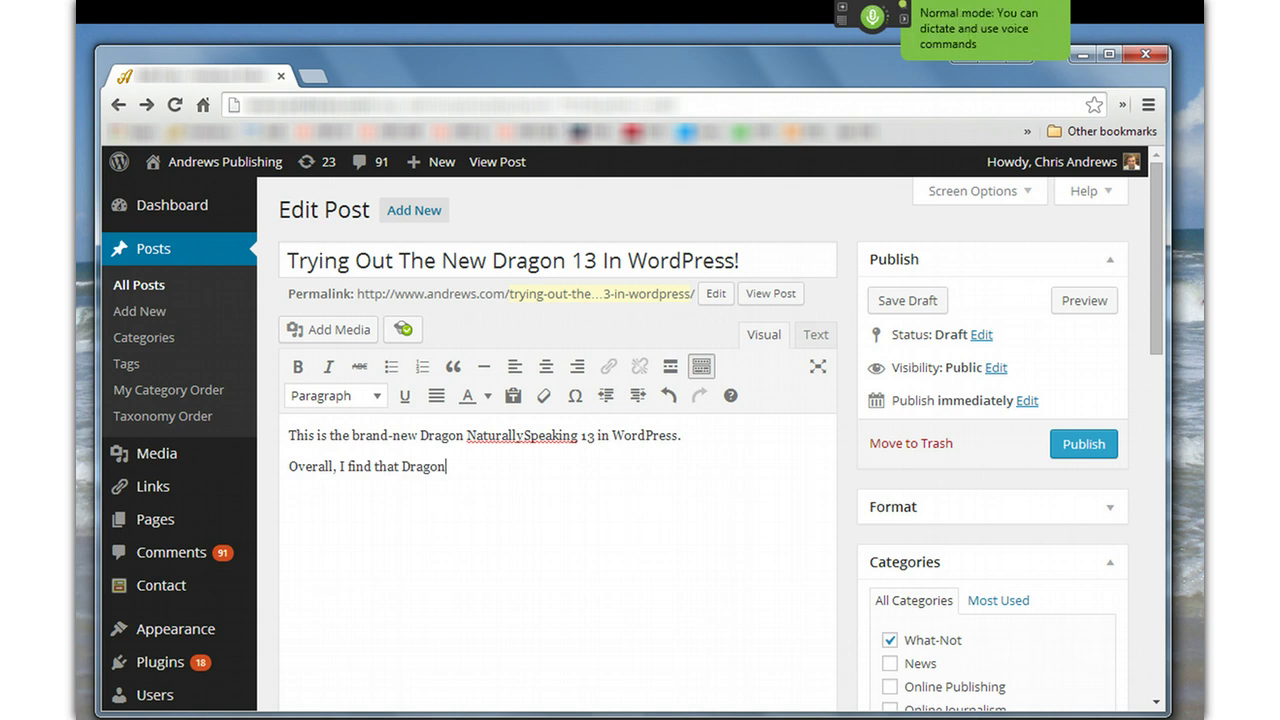
text( 13)
text( is a much smoother)
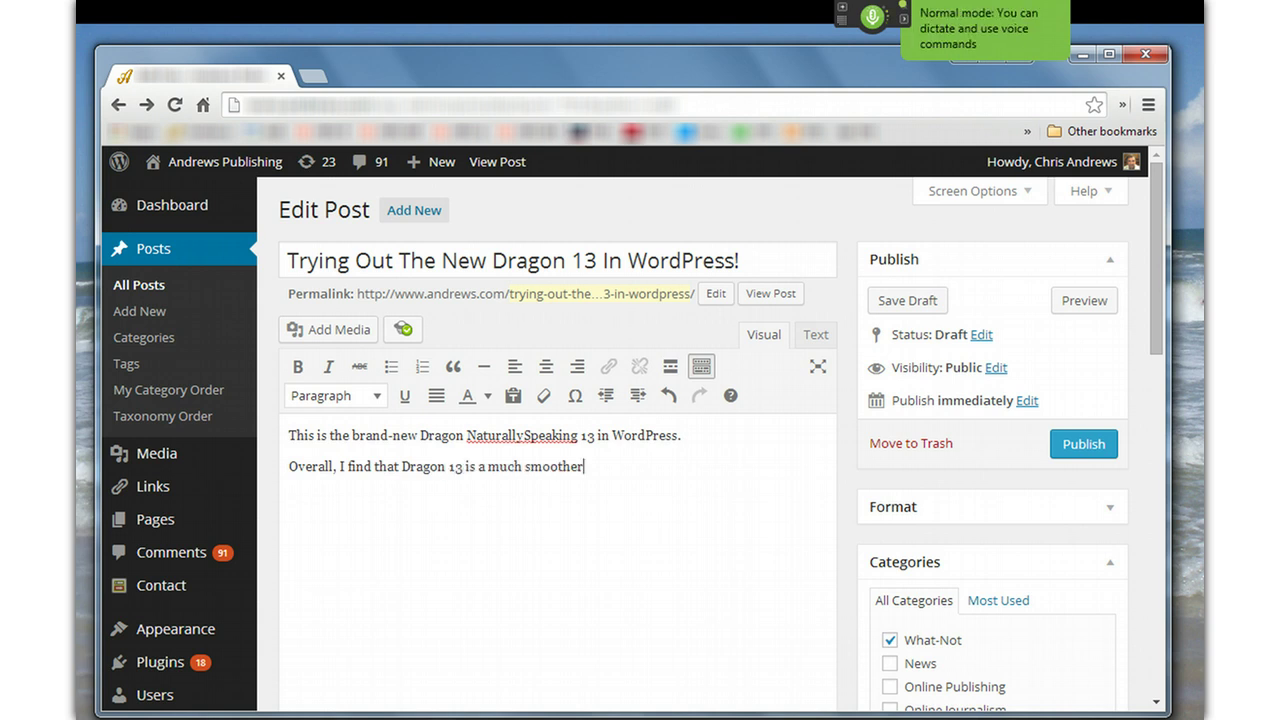
text( and more accurate program)
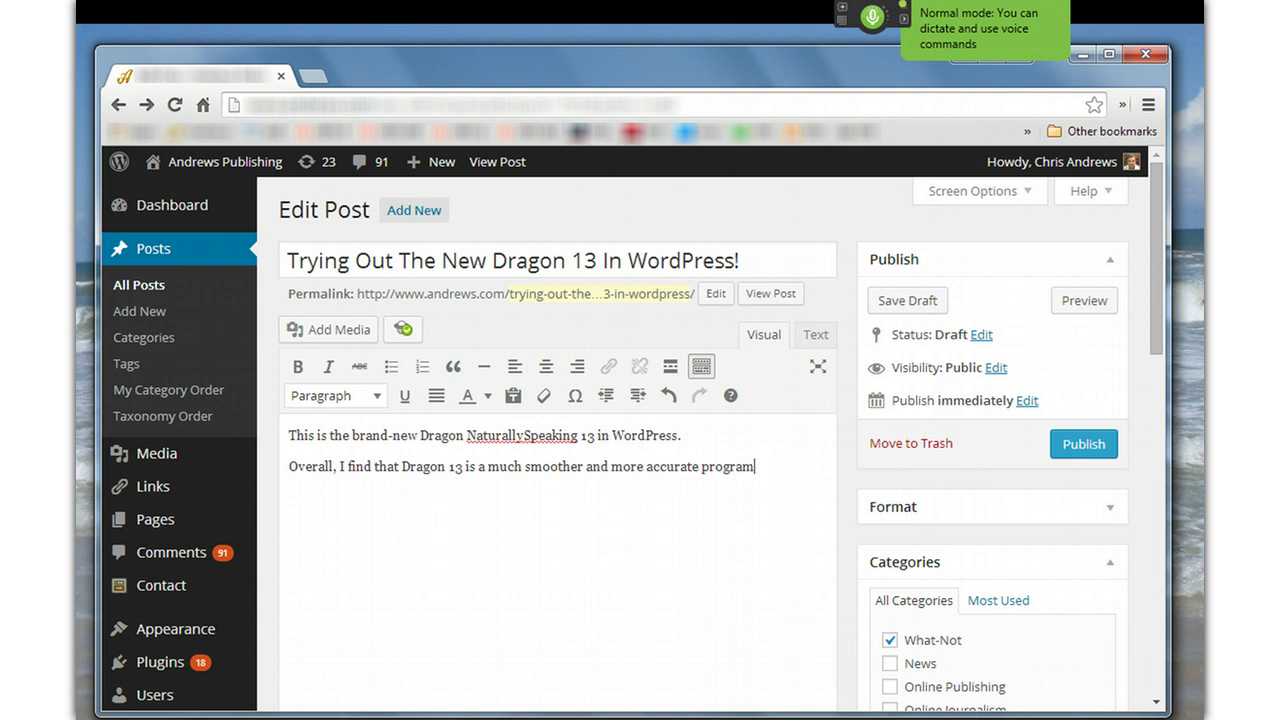
text( than Dragon 12 was)
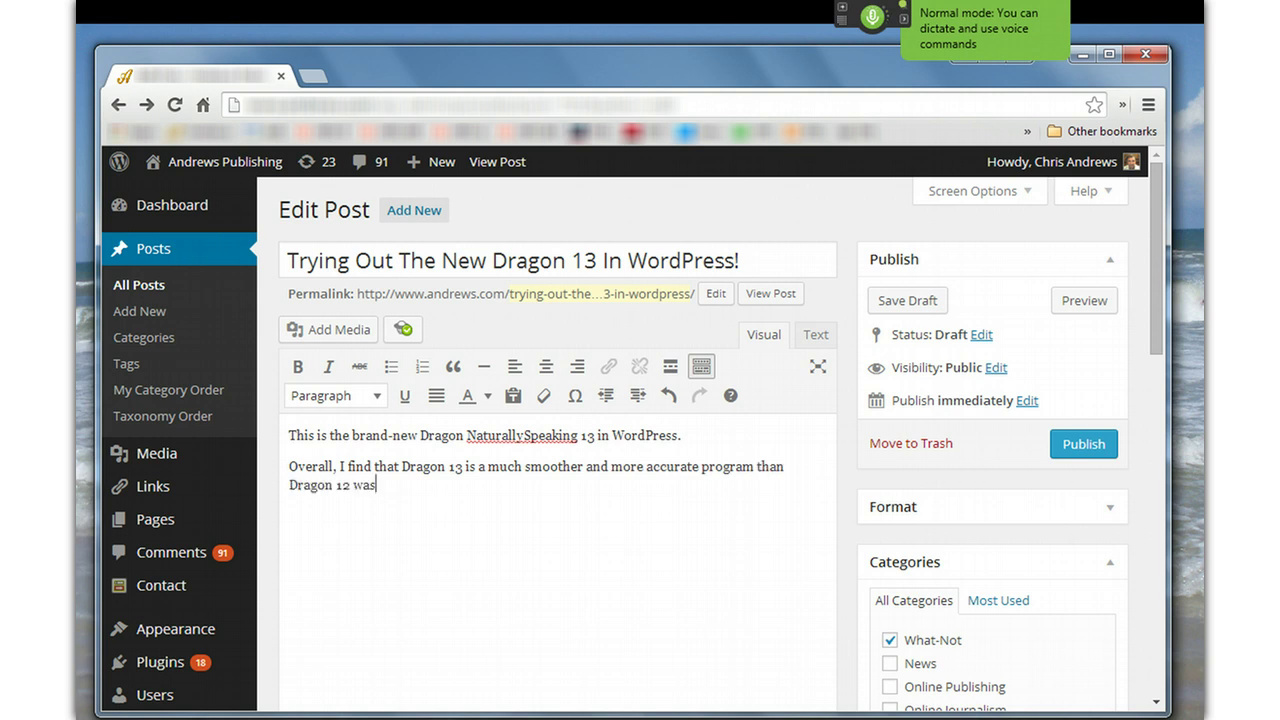
text(.)
- Dictate a third paragraph on Dragon 13 working better in WordPress and fixing lowercase sentence starts
key(Return)
text(Dragon 13 also works much better in WordPress)
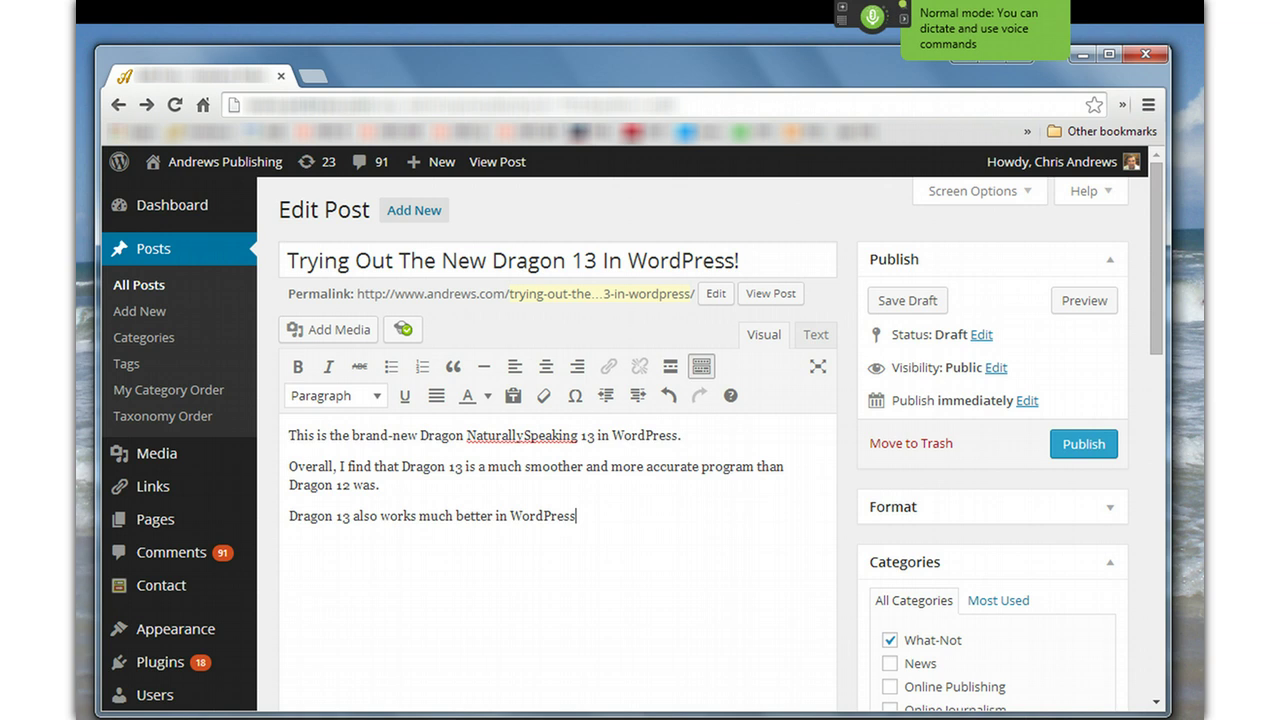
text( than Dragon 12 did.)
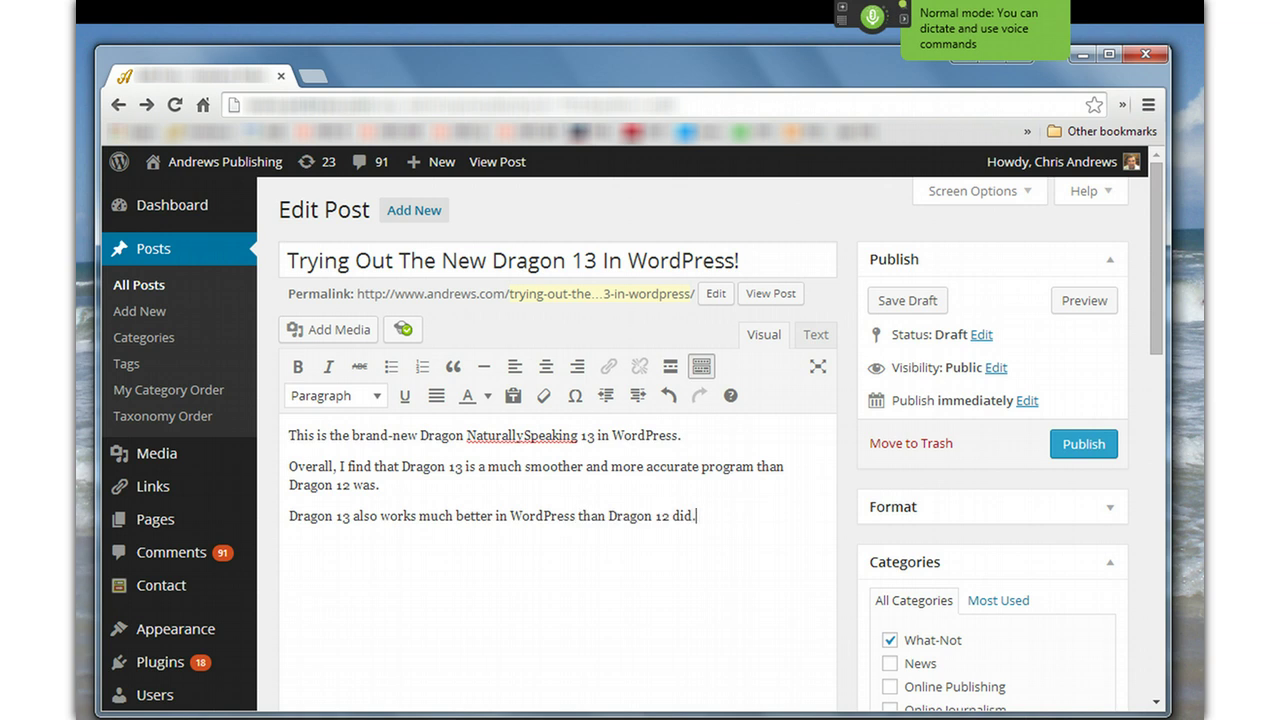
text( With Dragon 12,)
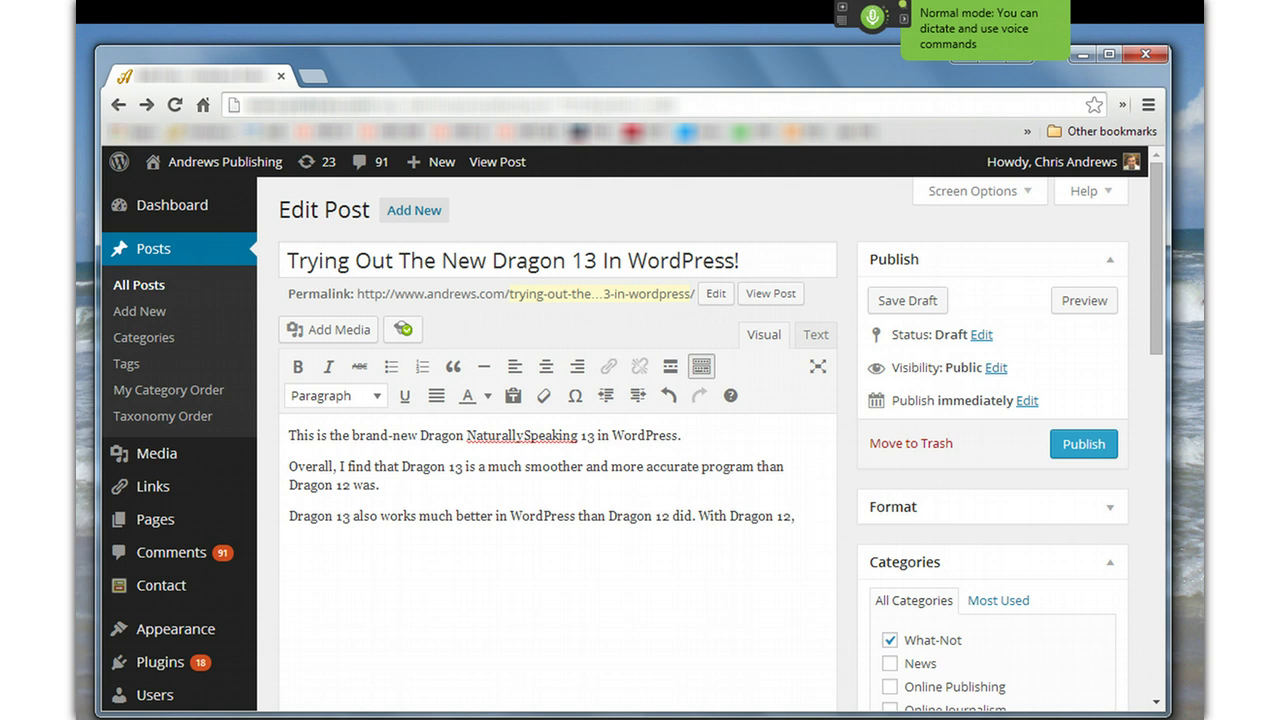
text(often times sentences)
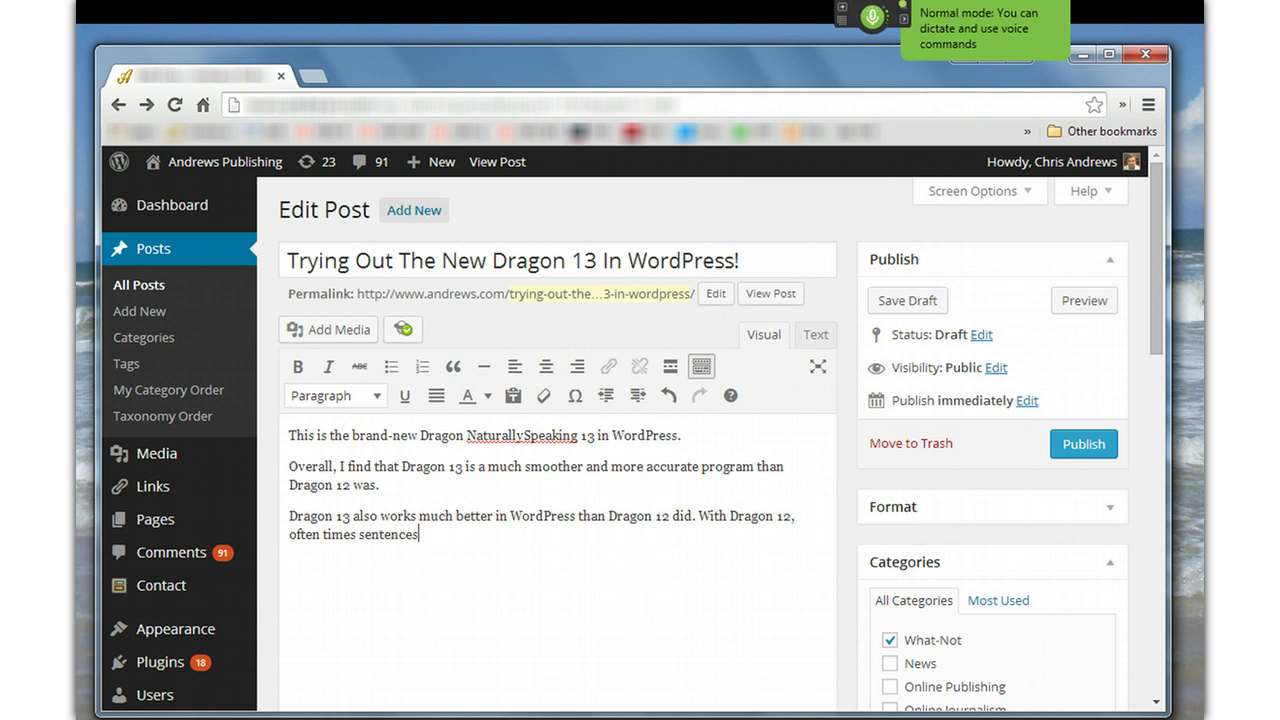
text( would start with a lowercase letter)
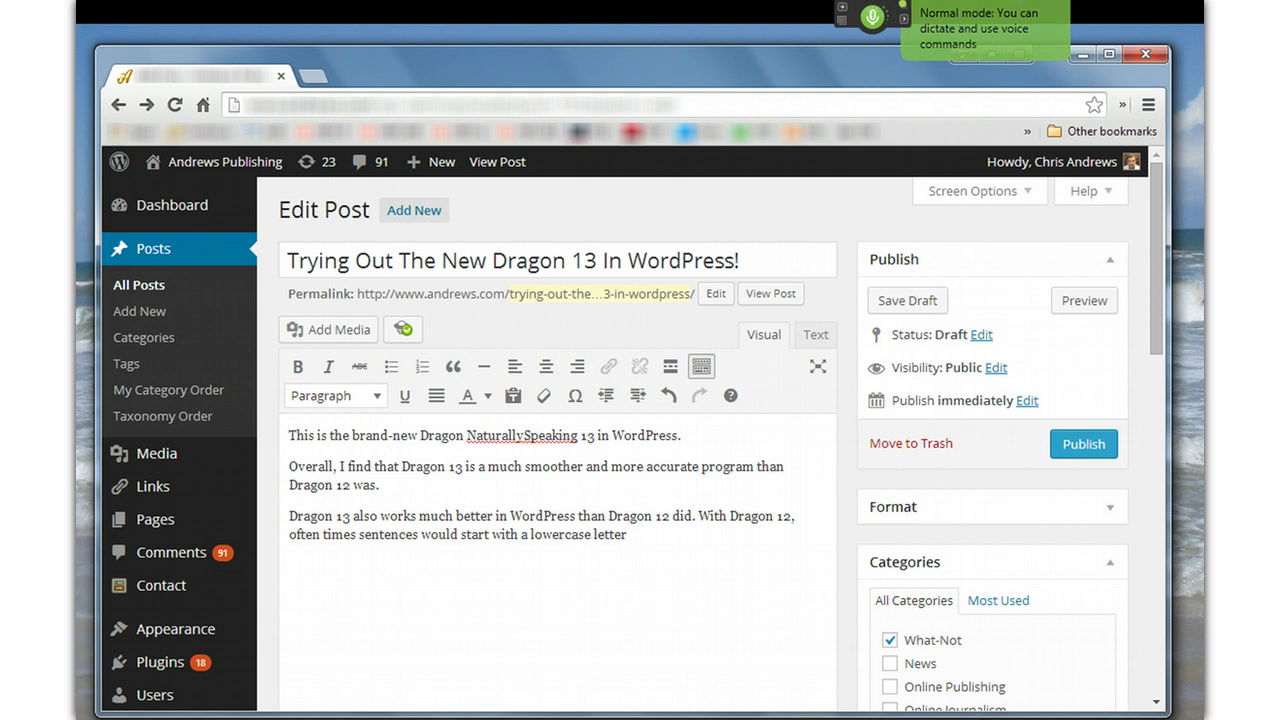
text(.)
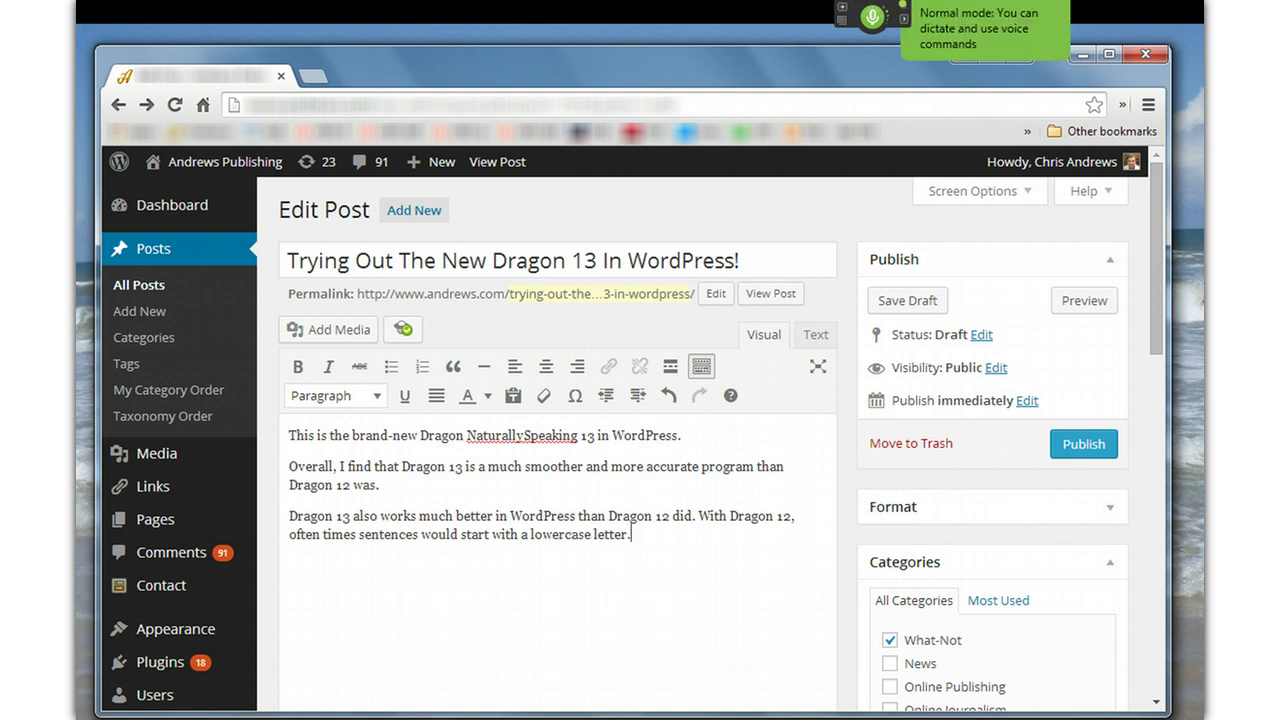
text( That seems to be resolved in Dragon 12)
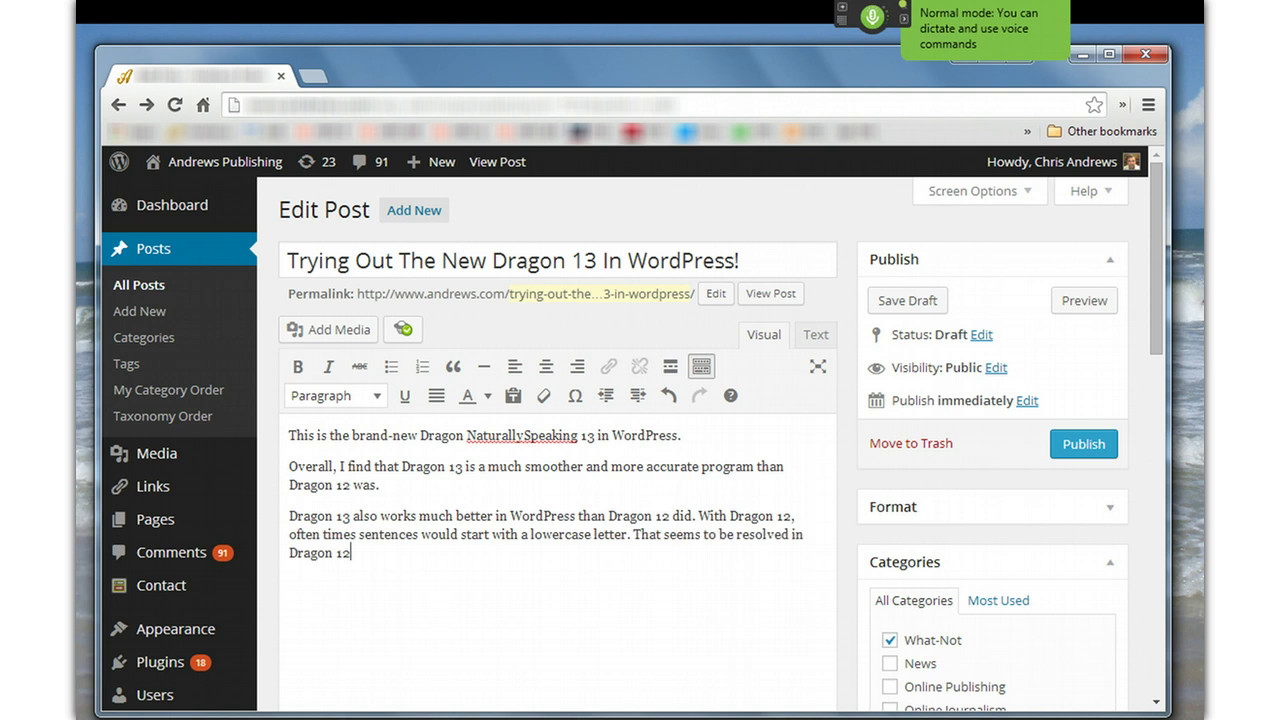
- Correct the third paragraph's ending to 'Dragon 13.' and add a closing paragraph 'That's our example for now.'
key(ctrl+shift+Left)
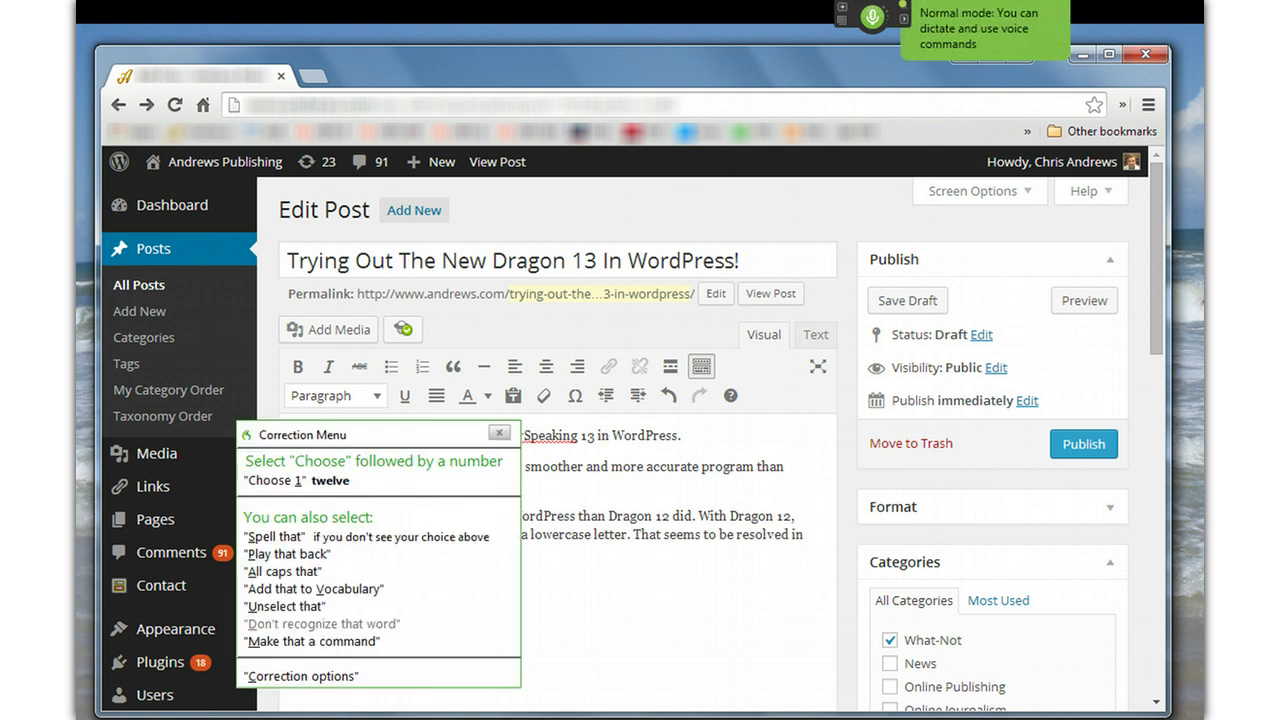
text(13)
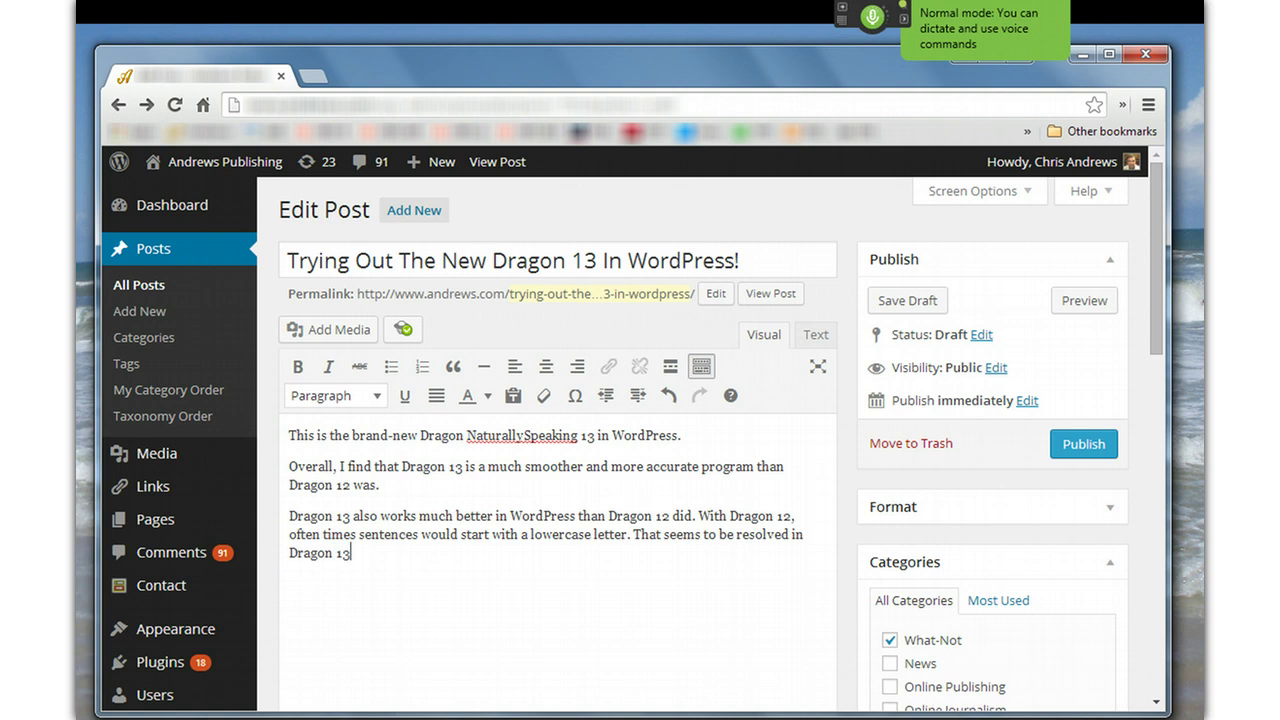
text(.)
key(Return)
text(That's our example)
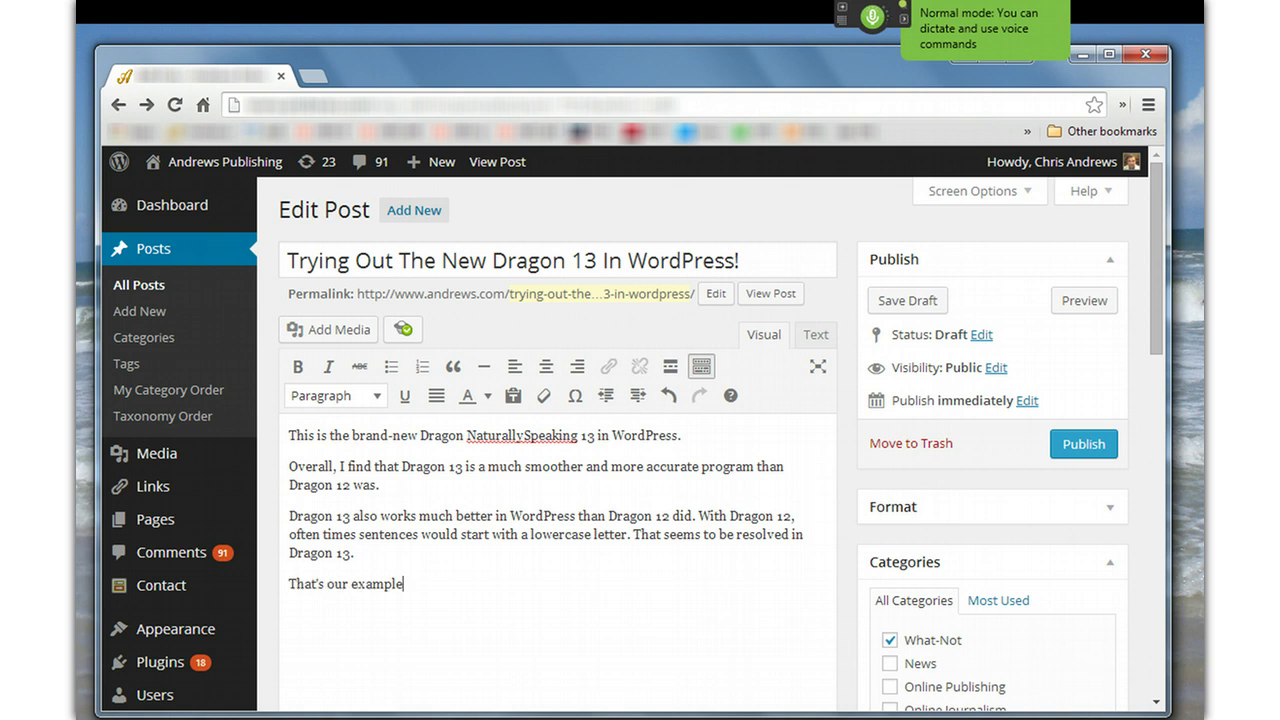
text( for now.)
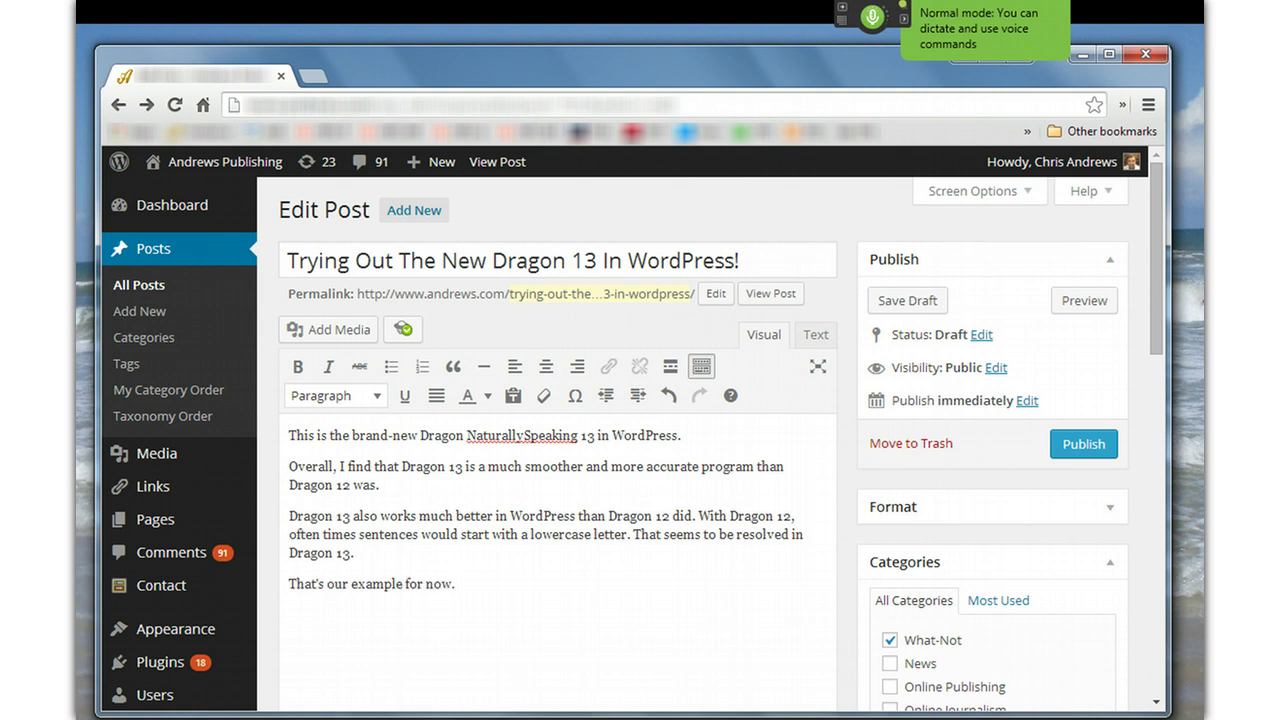